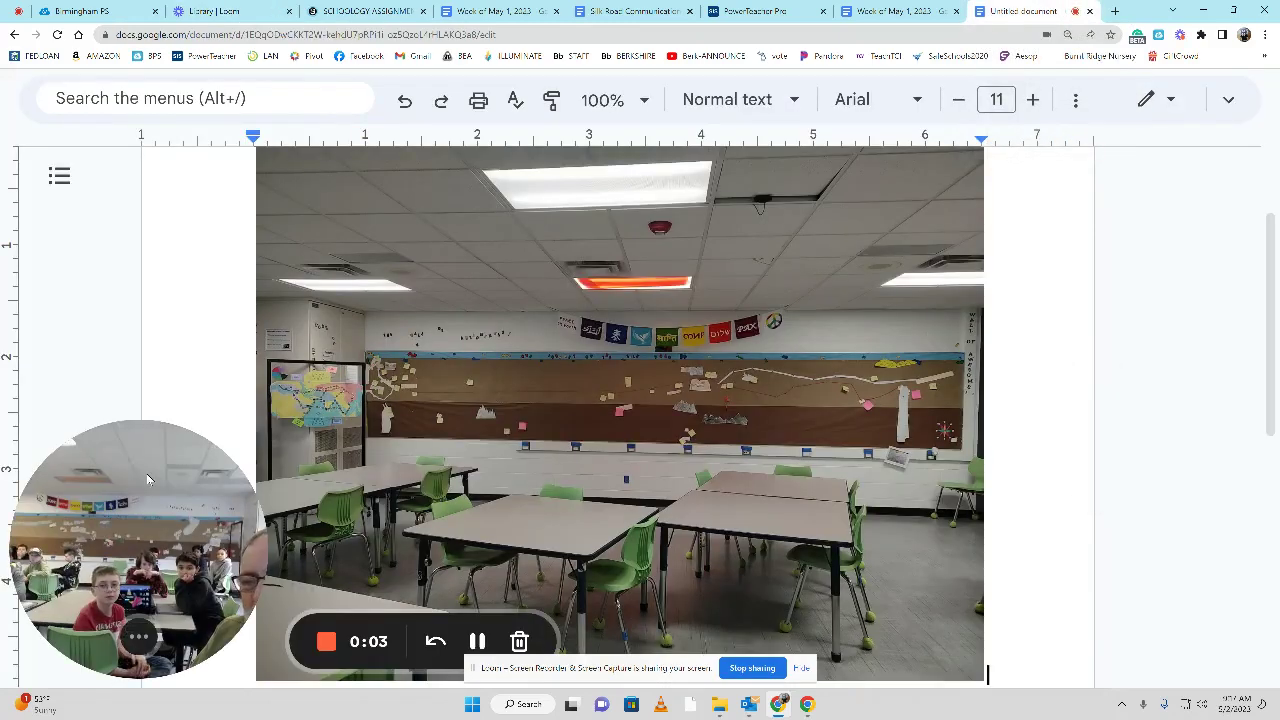
pyautogui.moveTo(147, 479)
pyautogui.mouseDown()
pyautogui.moveTo(1035, 665)
pyautogui.moveTo(1136, 601)
pyautogui.mouseUp()
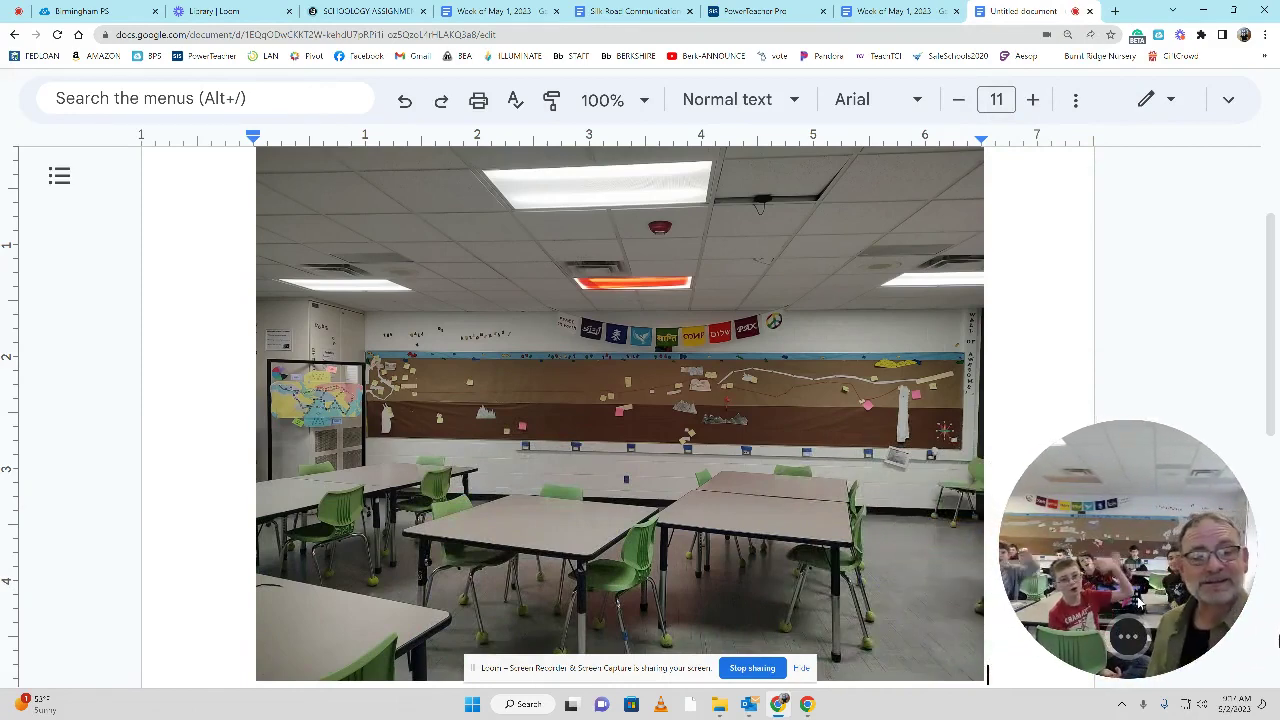